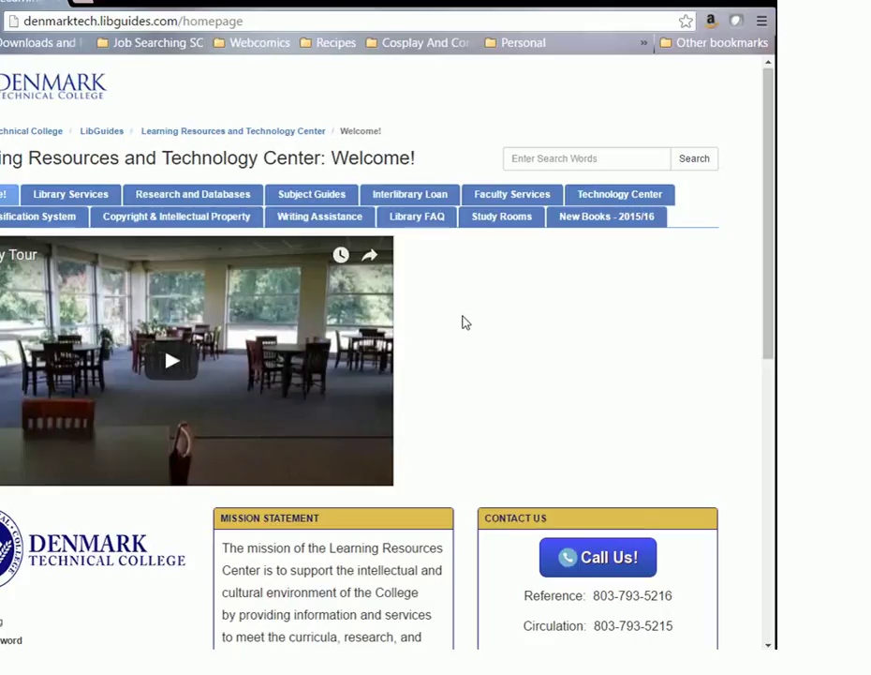
Step: Show the library options on the Denmark Technical College website, and return to the library's LibGuides homepage
key("ctrl+shift+Tab")
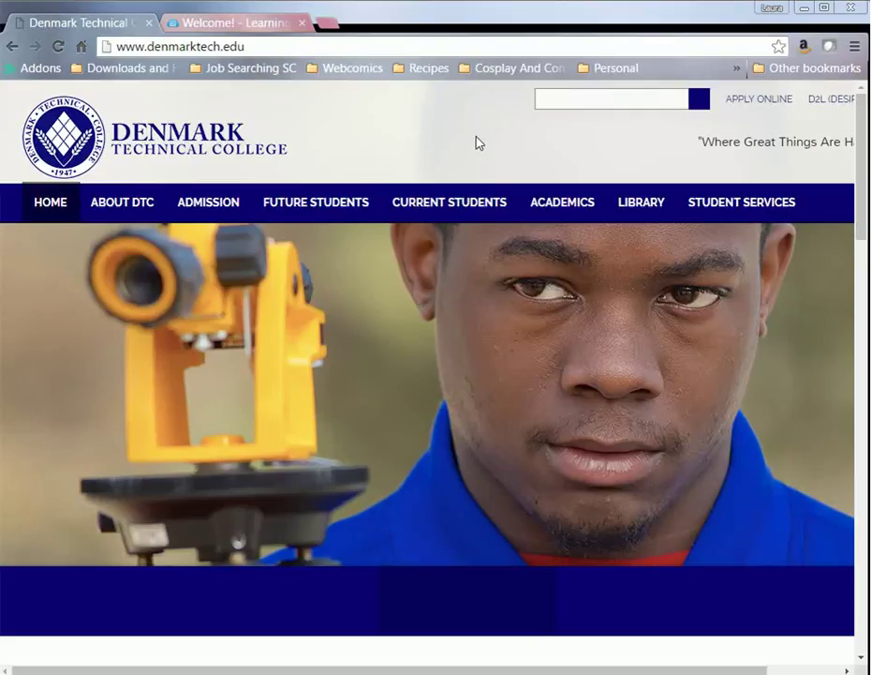
mouse_move(651, 197)
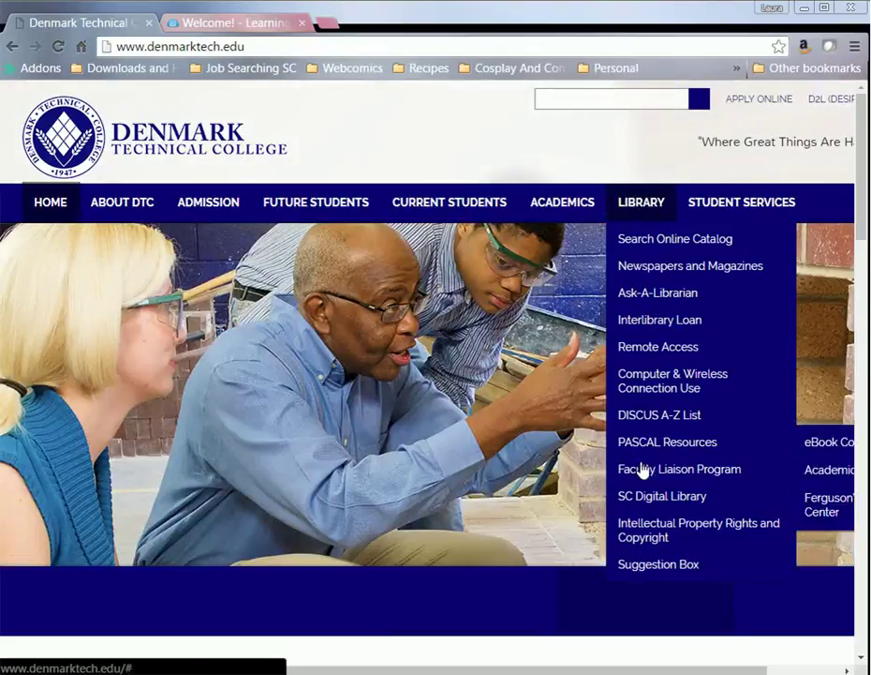
left_click(253, 24)
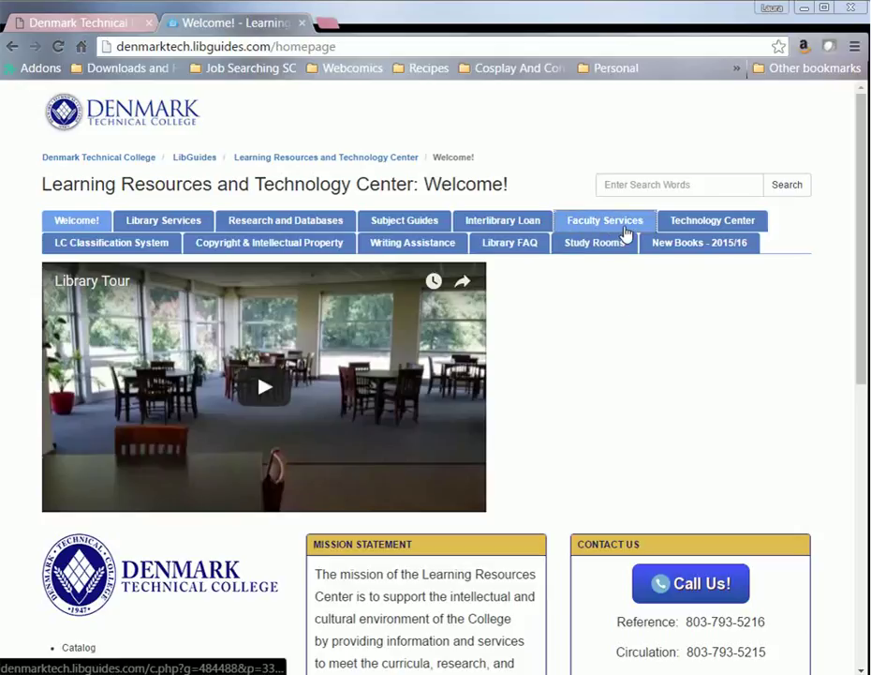
Step: Open the Faculty Services page and review its services, syllabi statement, liaisons, reserves, literacy classes and faculty resources
left_click(626, 232)
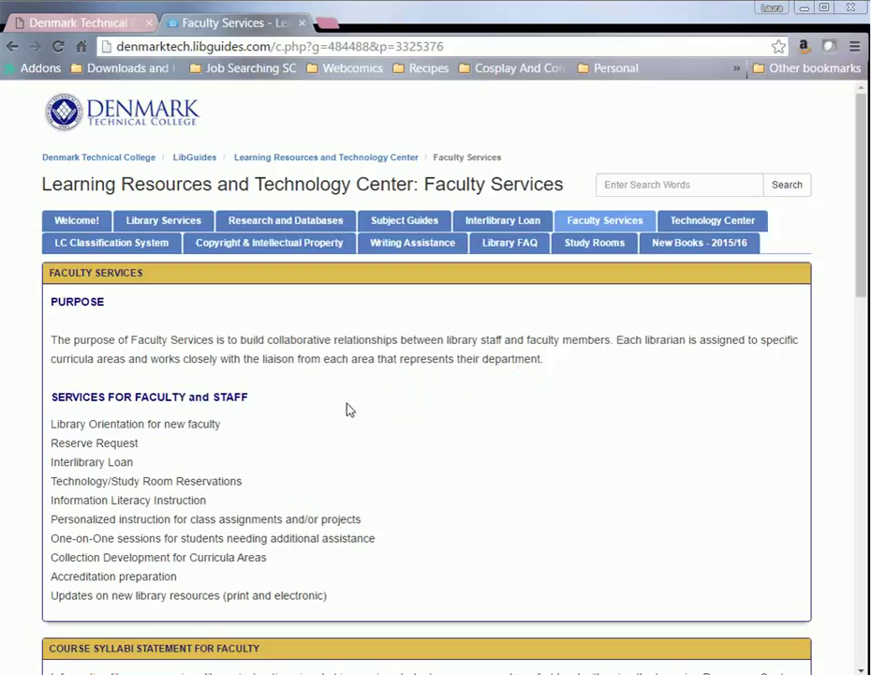
left_click_drag(340, 609, 49, 272)
left_click(471, 440)
scroll(494, 362, "down", 3)
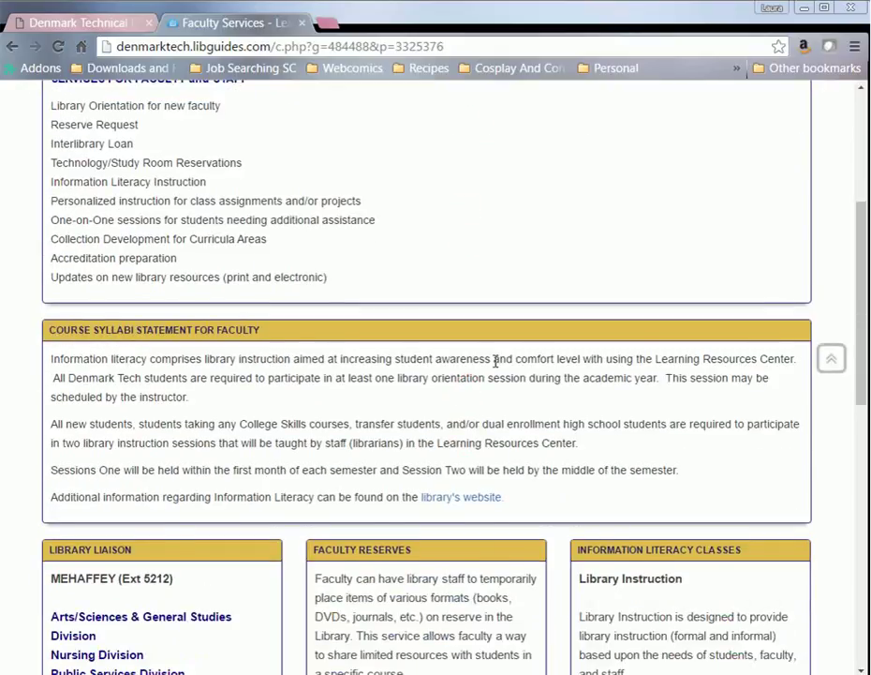
scroll(494, 360, "down", 2)
scroll(298, 359, "down", 3)
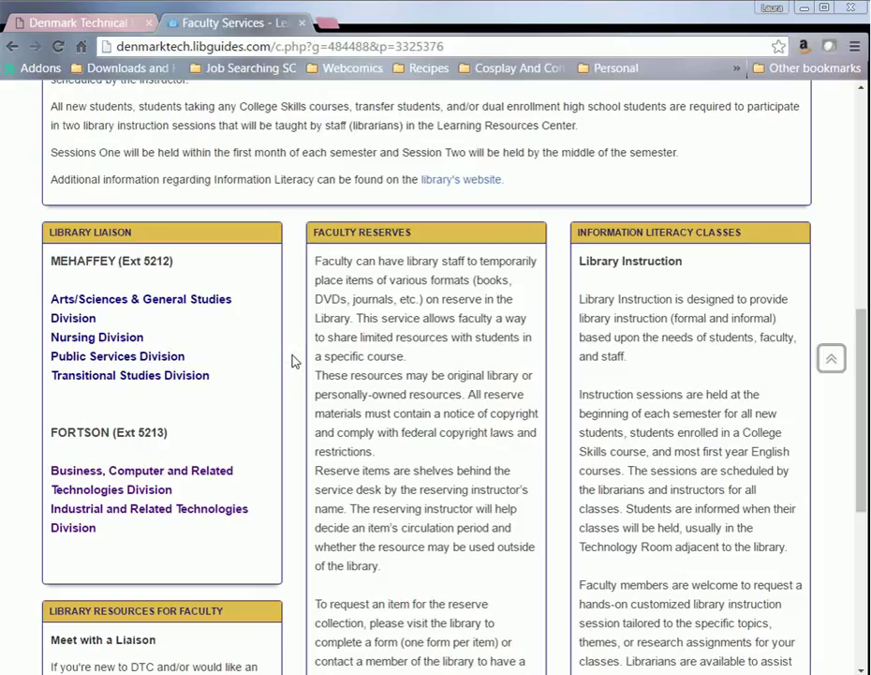
scroll(291, 360, "down", 1)
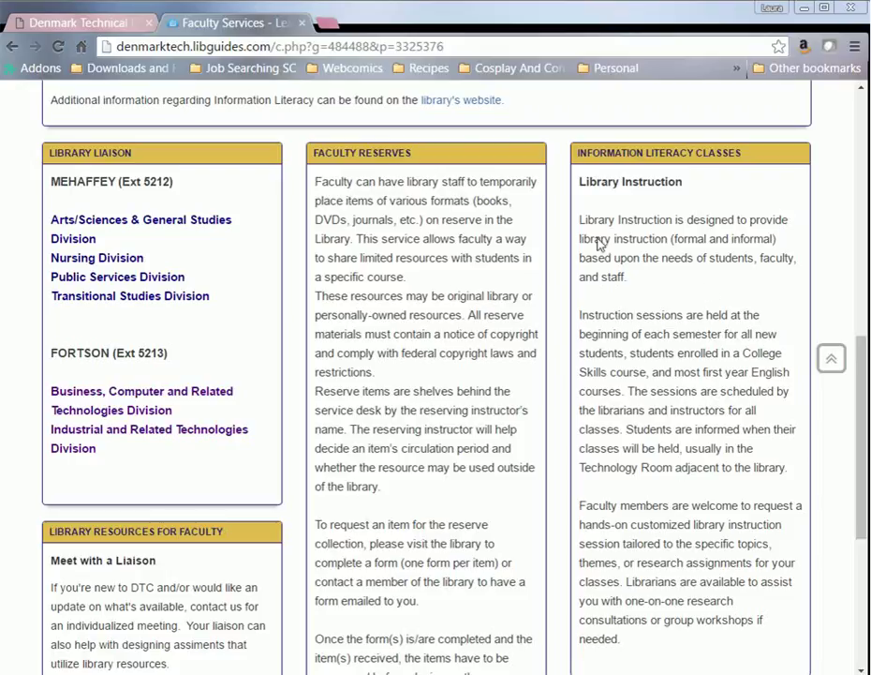
scroll(319, 236, "down", 4)
scroll(321, 234, "down", 1)
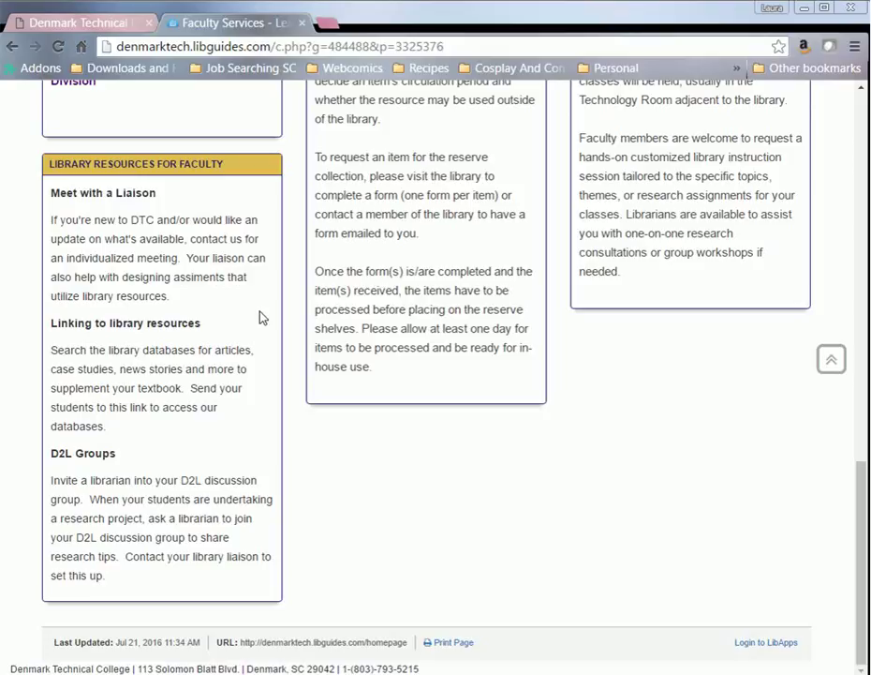
key("Home")
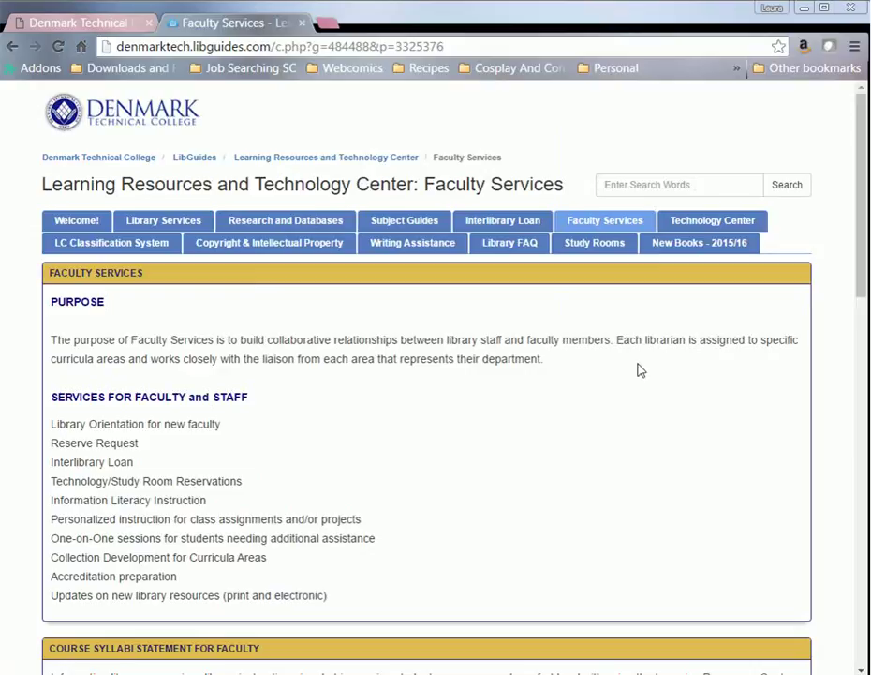
Step: Open the Technology Center page and review the Technology Room's equipment list
left_click(750, 224)
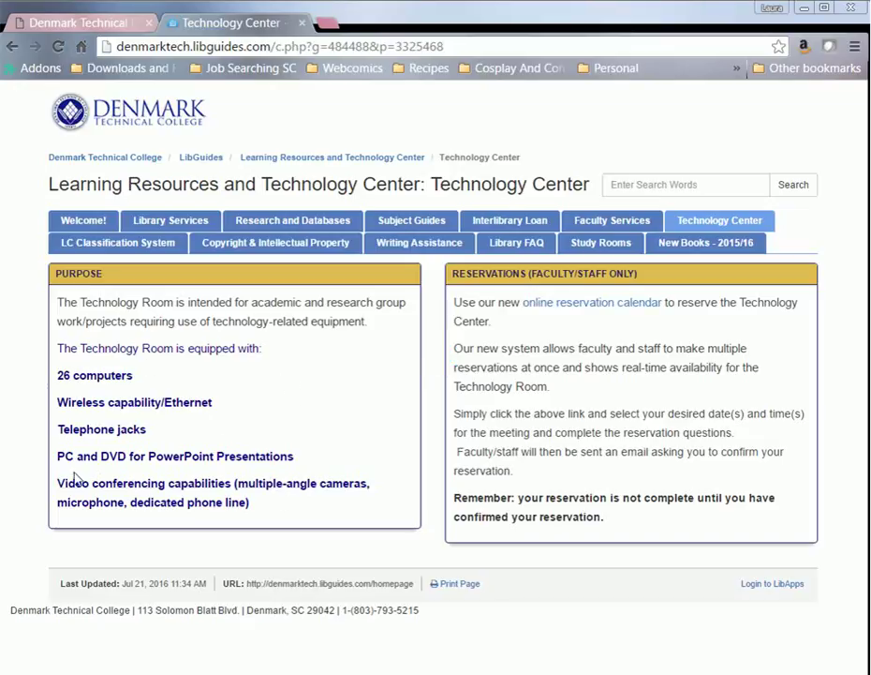
triple_click(279, 508)
left_click(251, 403)
Step: Open the online reservation calendar for the Technology Center and choose August 18, 2016
left_click(570, 311)
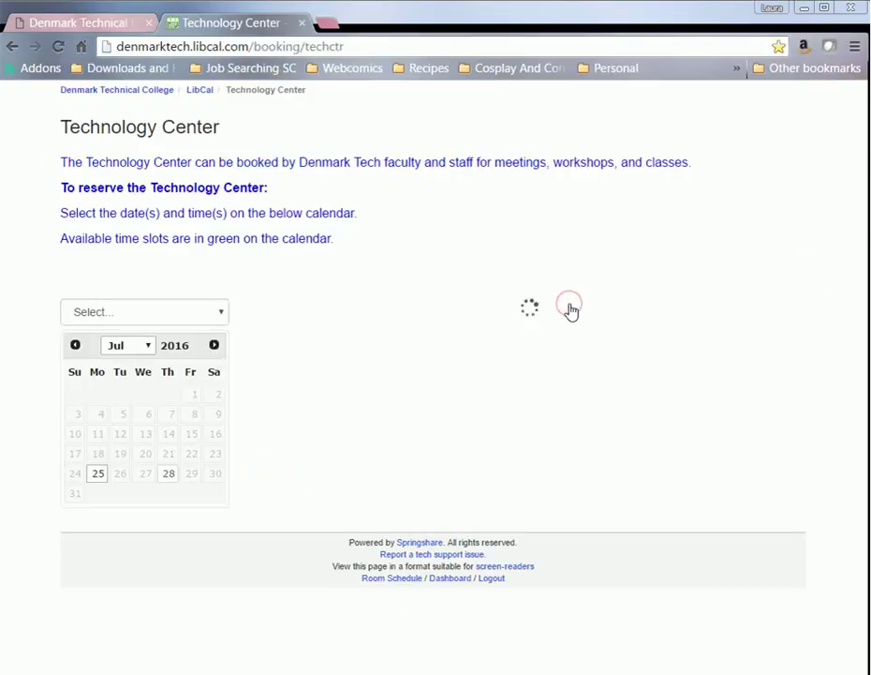
left_click(240, 326)
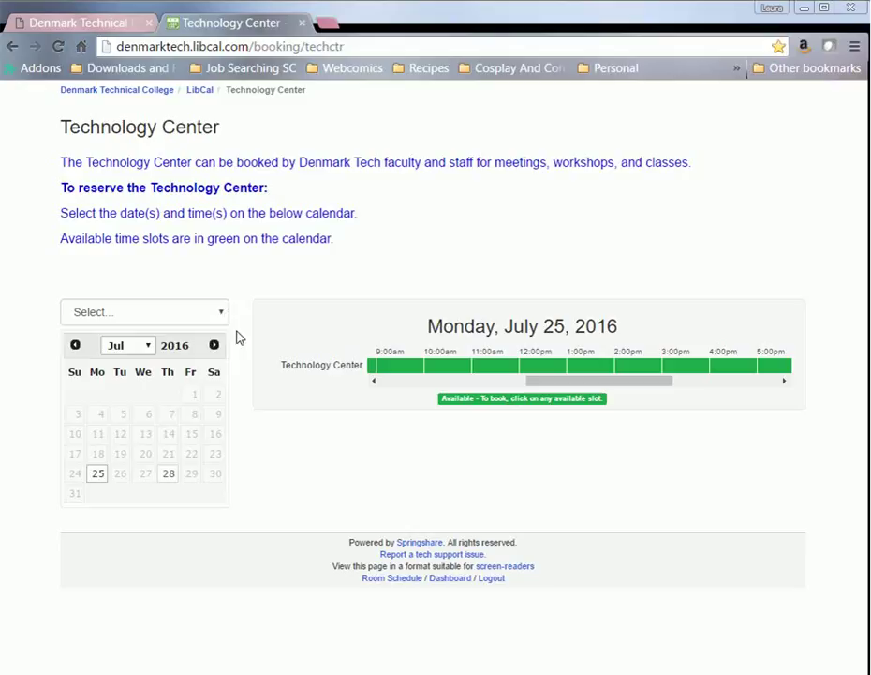
left_click(214, 346)
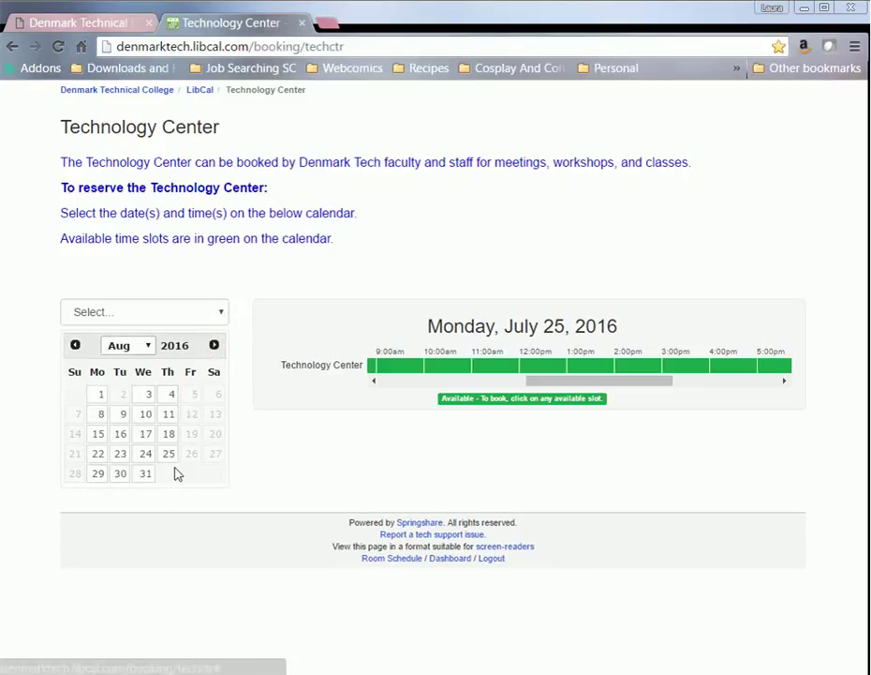
left_click(167, 436)
Step: Select the Technology Center's one-hour slots from 8:00am to 11:00am for the booking
left_click_drag(577, 382, 553, 390)
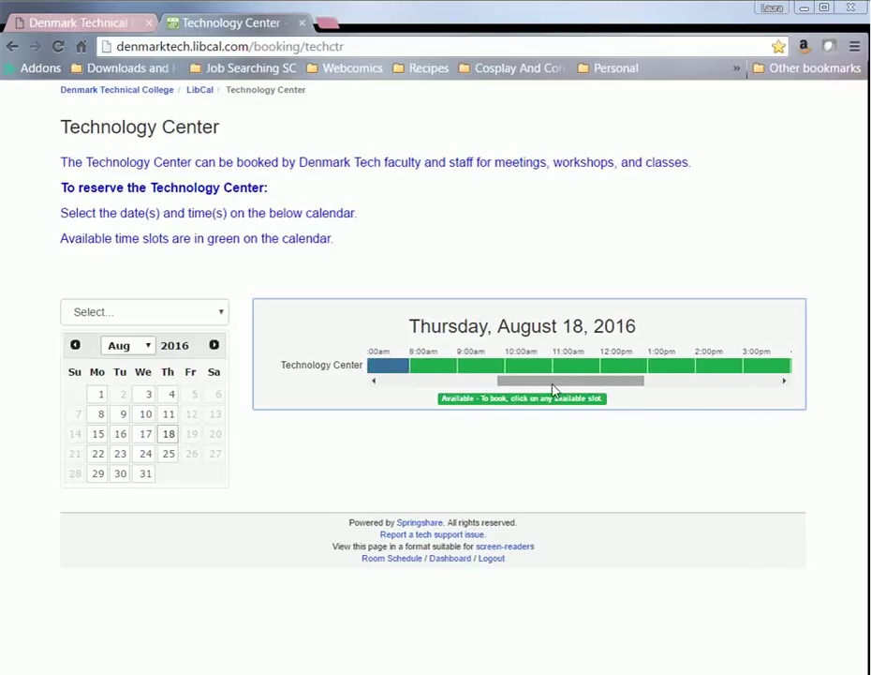
left_click(436, 366)
left_click(468, 368)
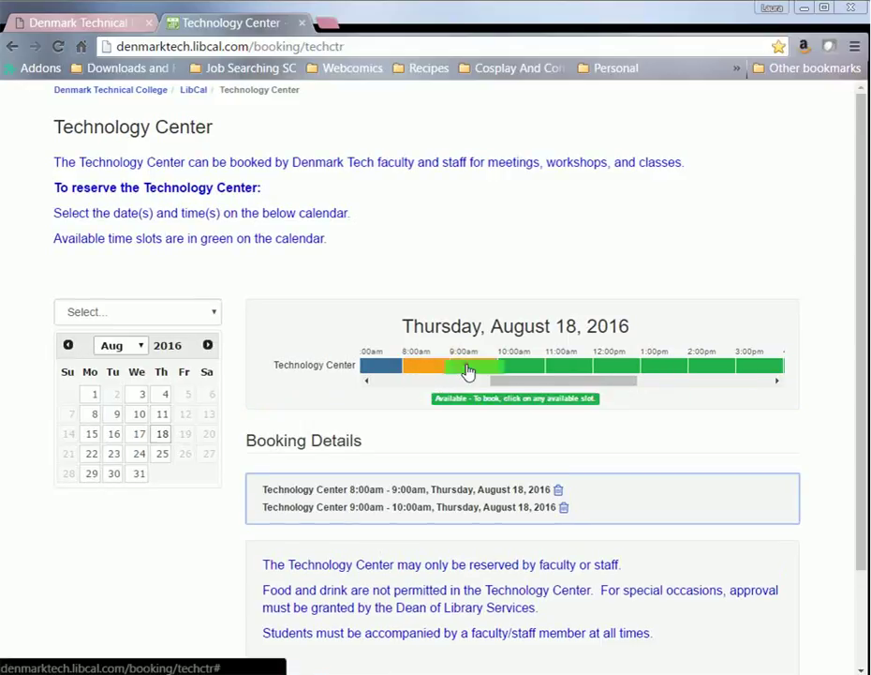
left_click(530, 368)
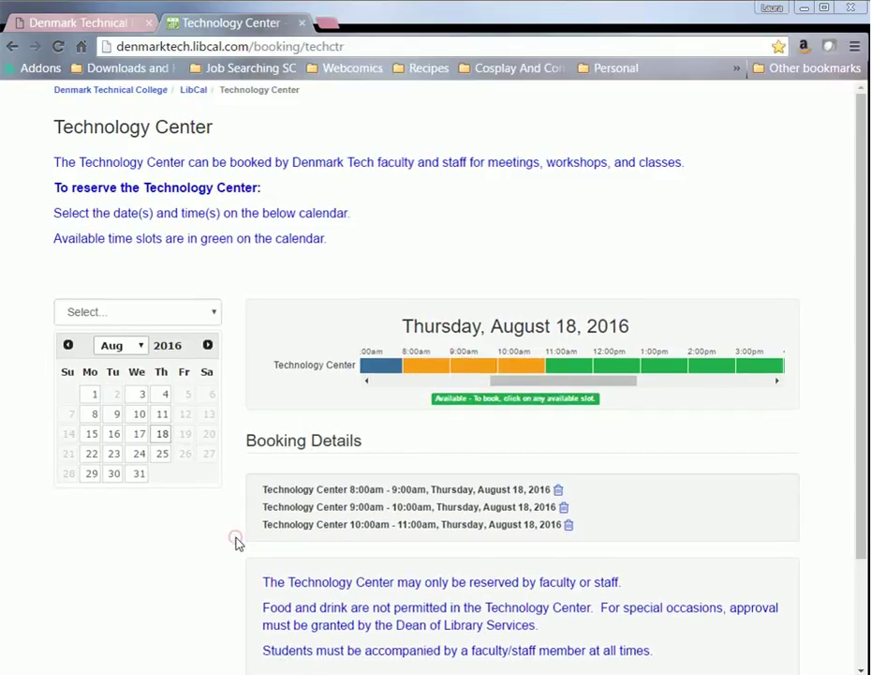
Step: Review the selected time slots and the room usage rules, and continue to the booking form
scroll(235, 542, "down", 2)
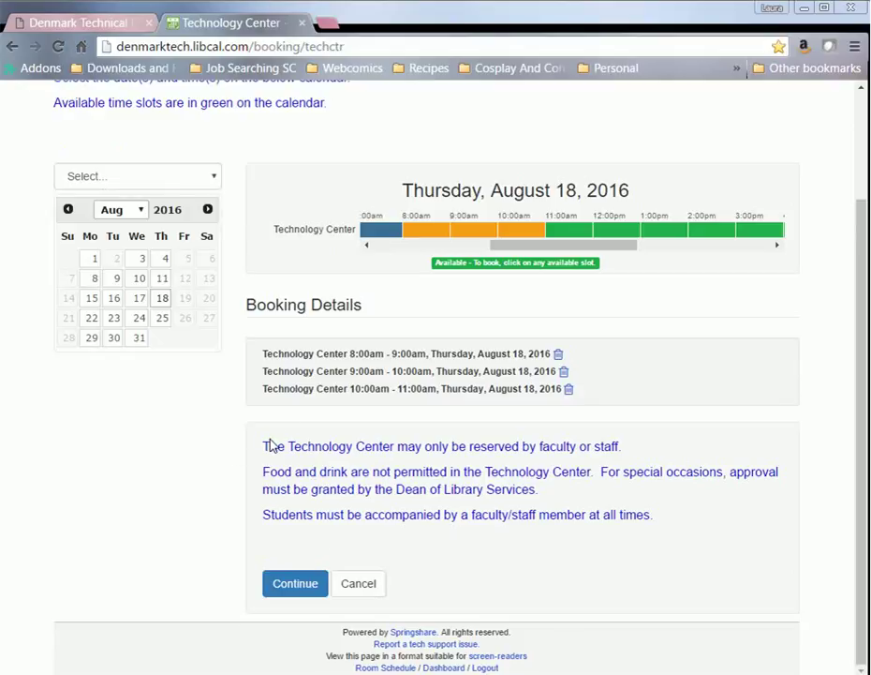
left_click_drag(261, 443, 702, 532)
left_click(696, 512)
left_click_drag(259, 357, 283, 362)
triple_click(261, 349)
left_click(609, 388)
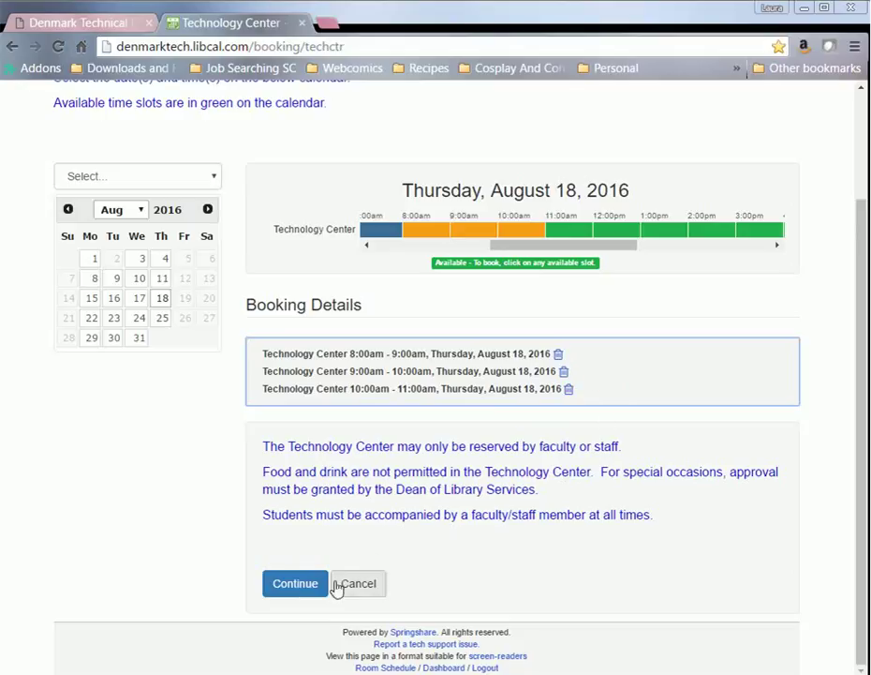
left_click(305, 590)
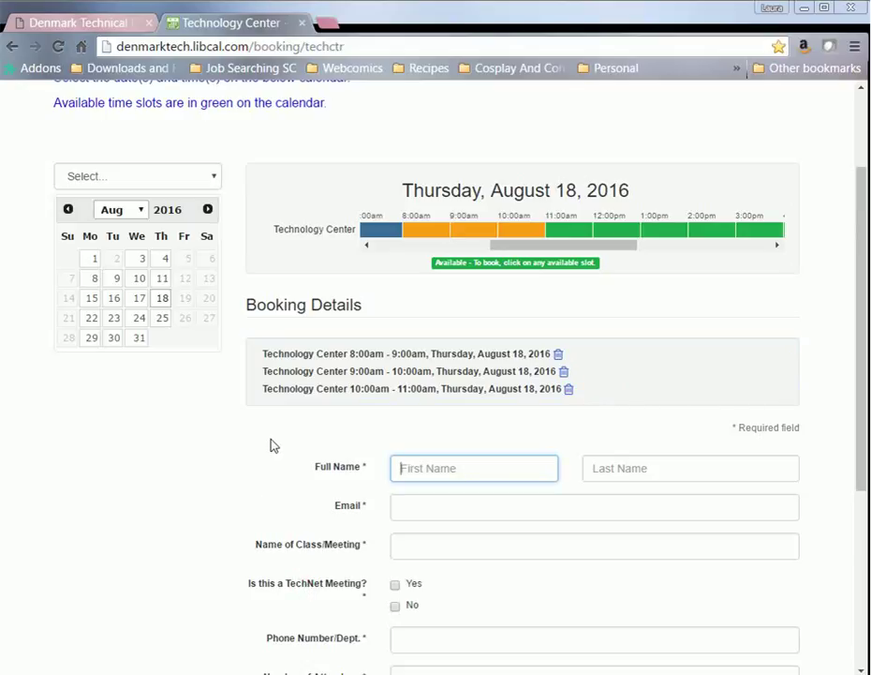
Step: Examine the booking form's required fields, including the TechNet question, number of attendees, equipment options and student supervision agreement
scroll(273, 443, "down", 3)
scroll(272, 443, "down", 1)
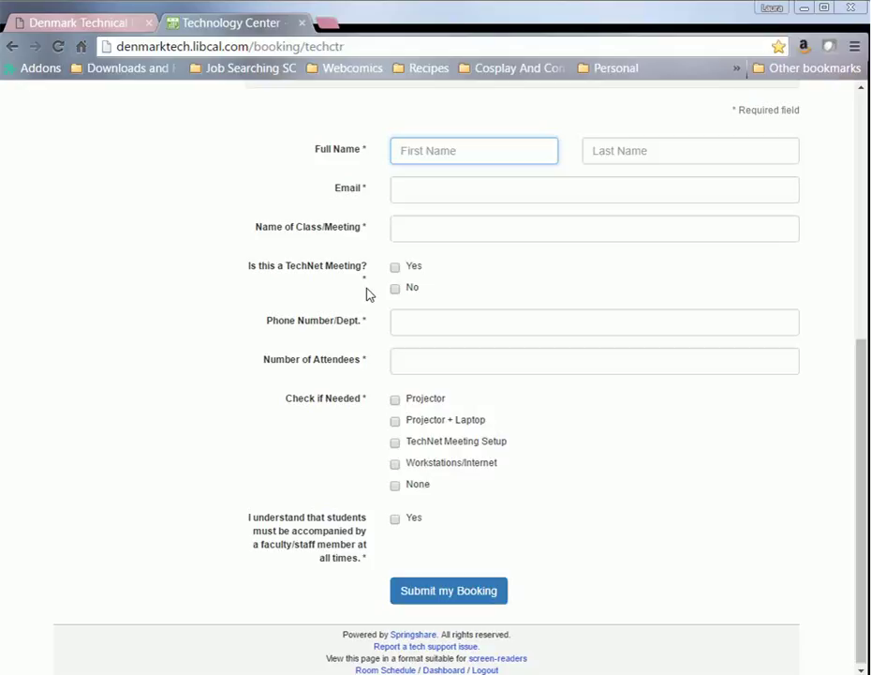
triple_click(288, 265)
left_click(289, 281)
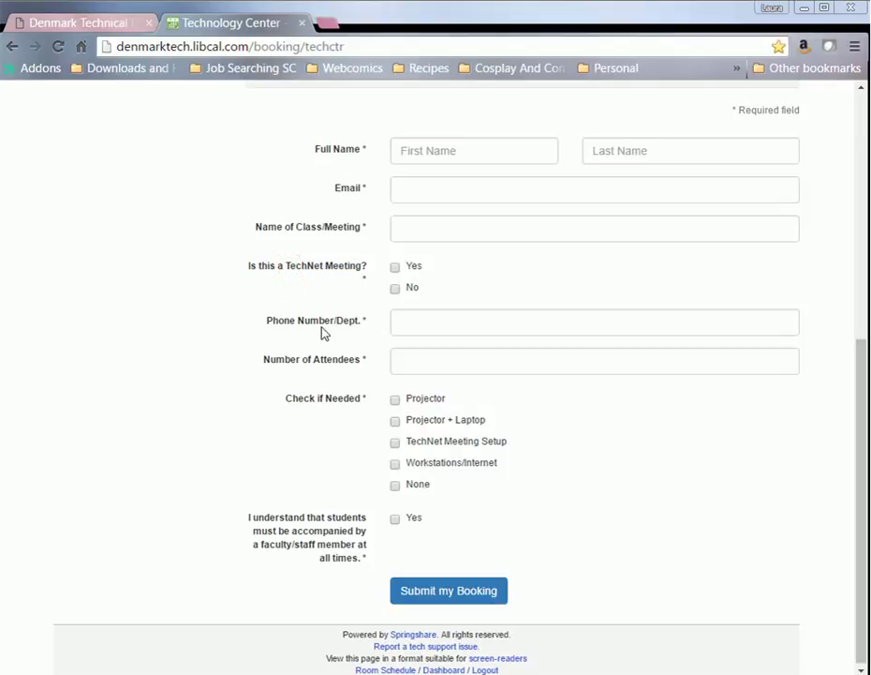
left_click(403, 366)
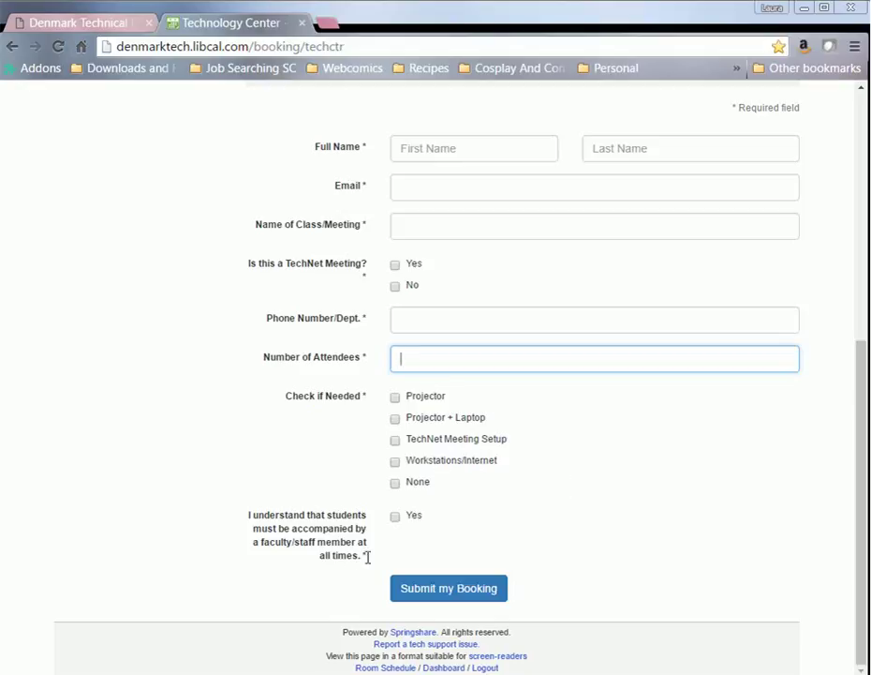
left_click_drag(367, 556, 226, 519)
left_click(266, 493)
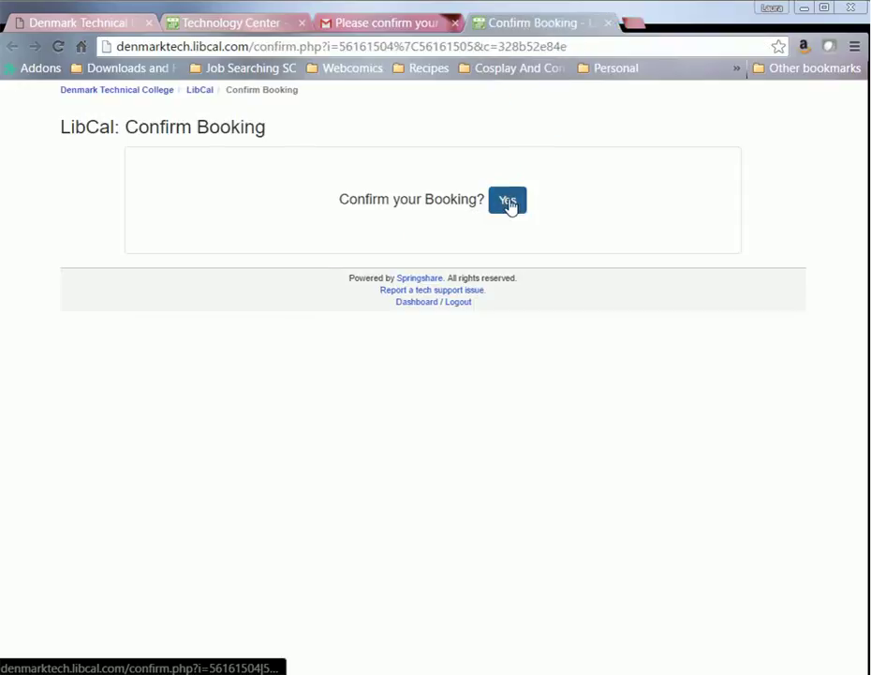
Step: Answer Yes to the LibCal booking confirmation and close the confirmation page
left_click(509, 203)
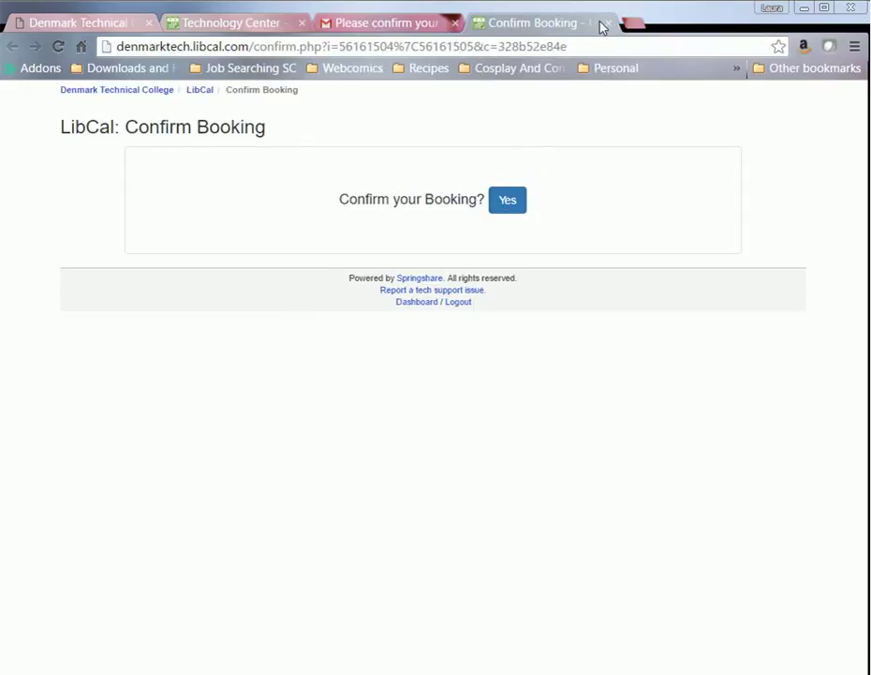
left_click(607, 23)
Step: Open the LibCal booking-confirmed e-mail in the Gmail inbox and review the reservation details and cancellation information
left_click(105, 211)
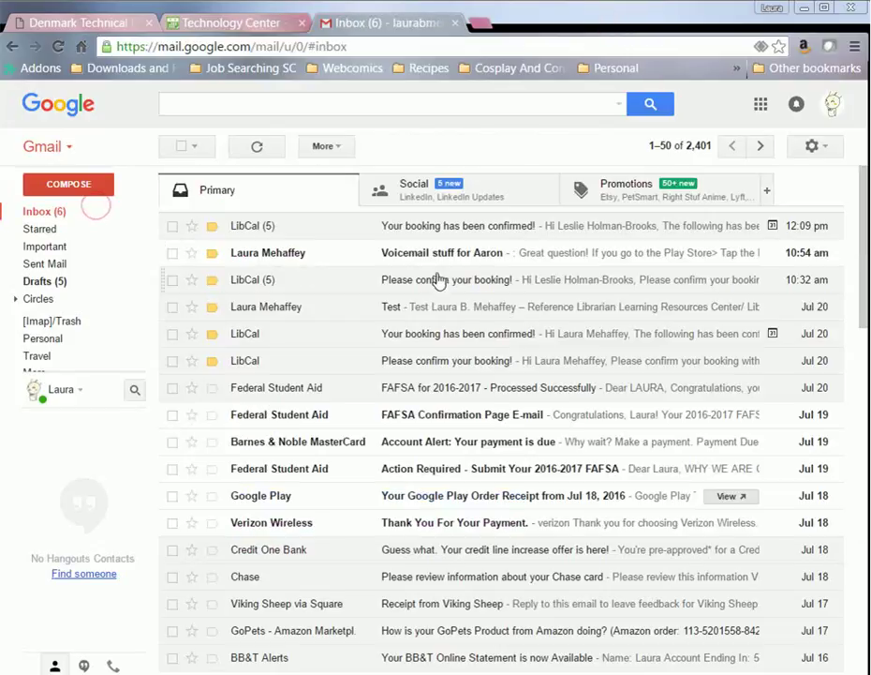
left_click(421, 226)
scroll(512, 385, "down", 5)
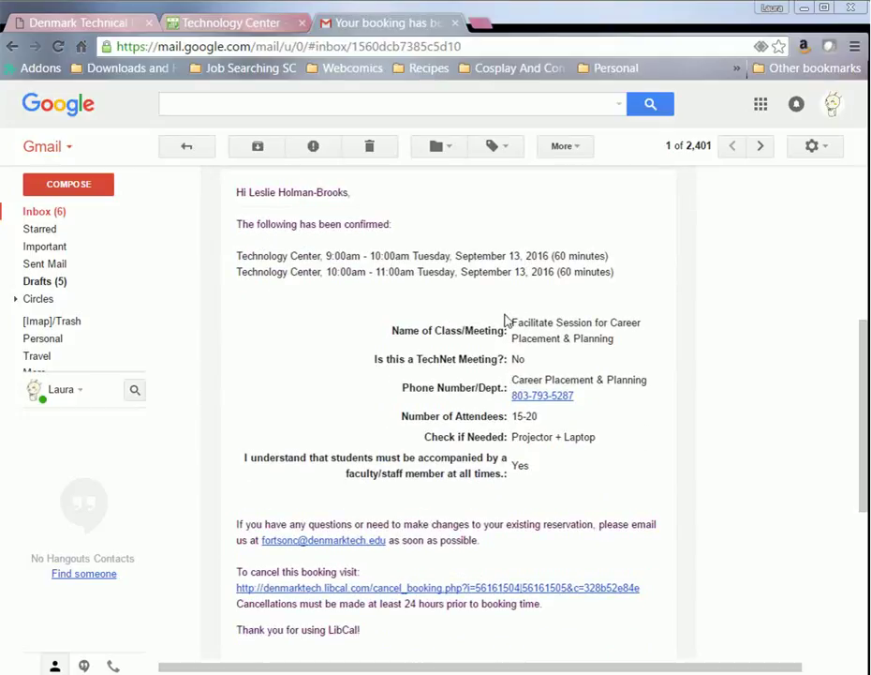
left_click_drag(484, 304, 569, 476)
left_click(582, 489)
scroll(581, 481, "down", 2)
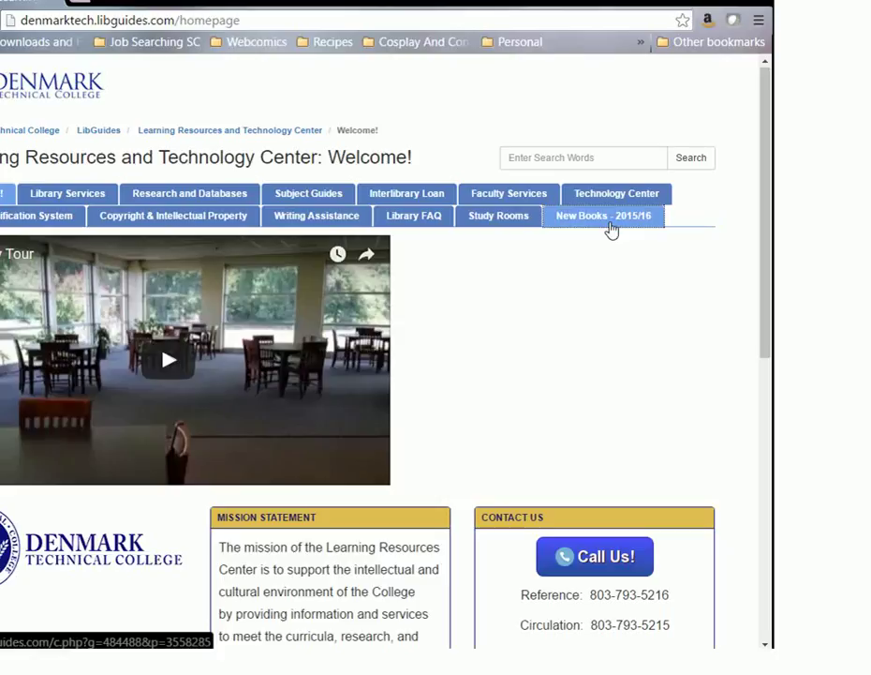
Step: Open the New Books - 2015/16 page and look through the whole list of received titles
left_click(611, 225)
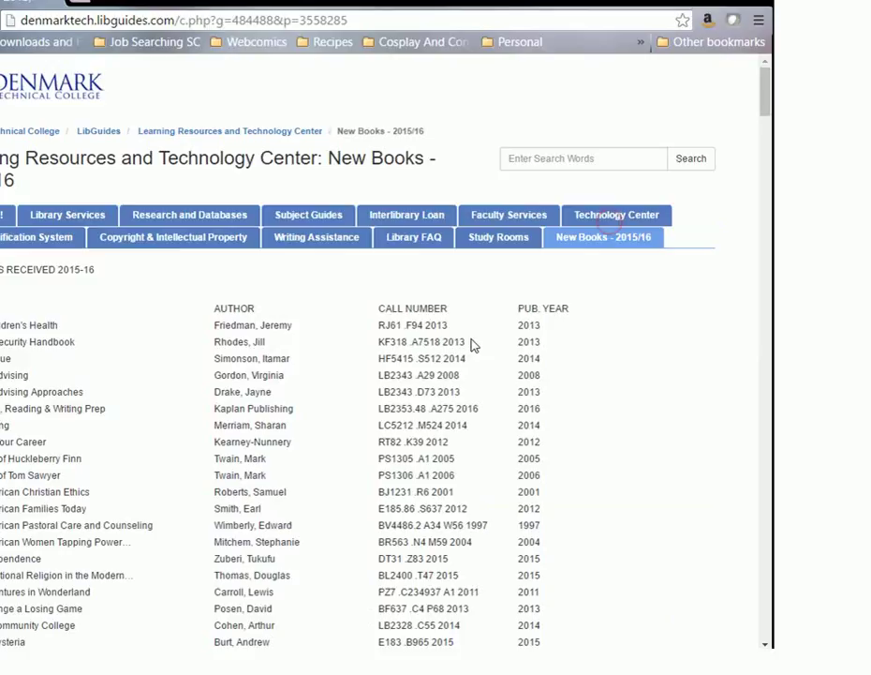
scroll(341, 430, "down", 8)
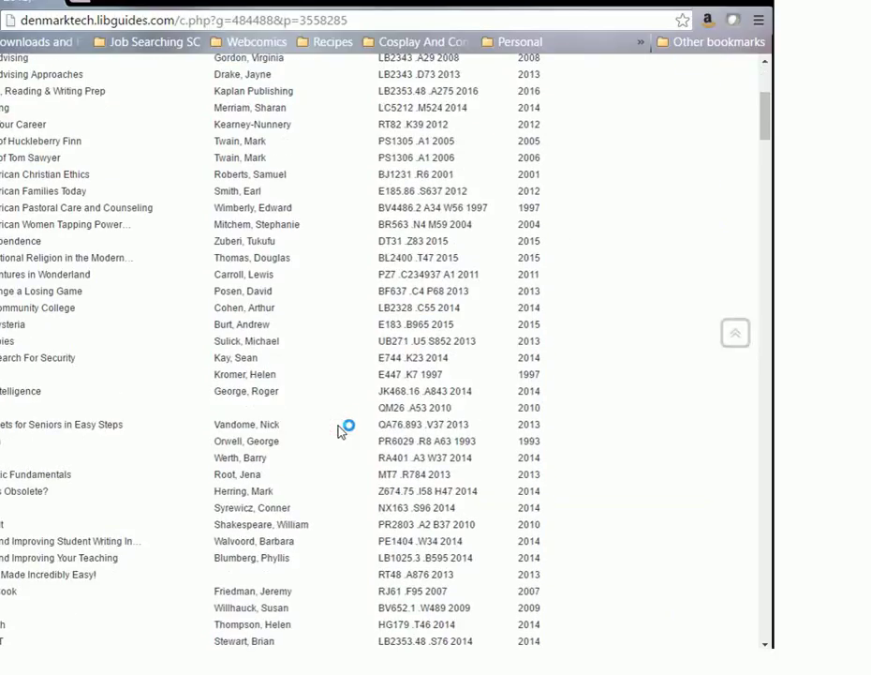
scroll(341, 430, "down", 15)
scroll(341, 430, "down", 20)
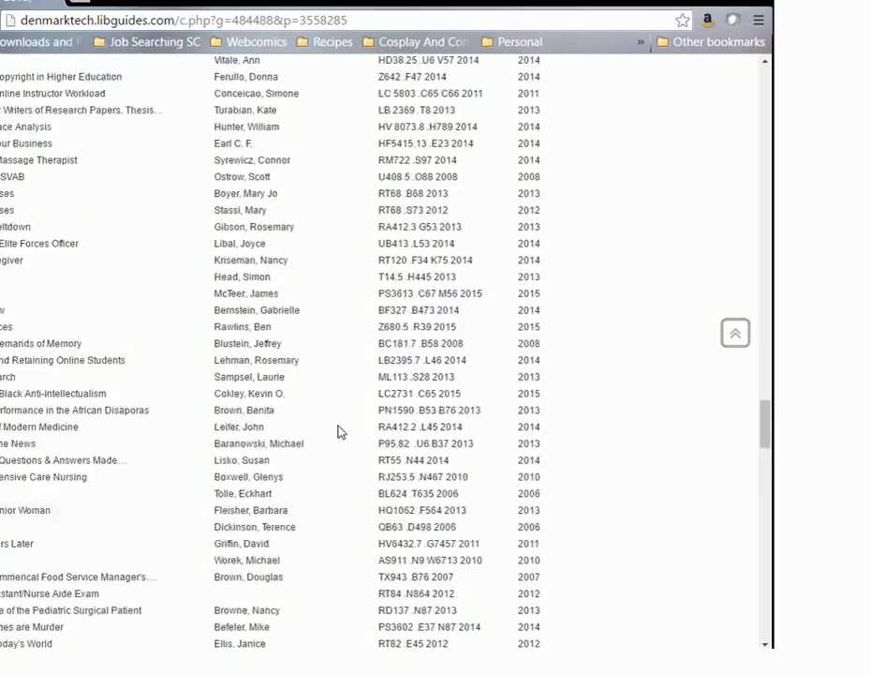
scroll(341, 431, "down", 15)
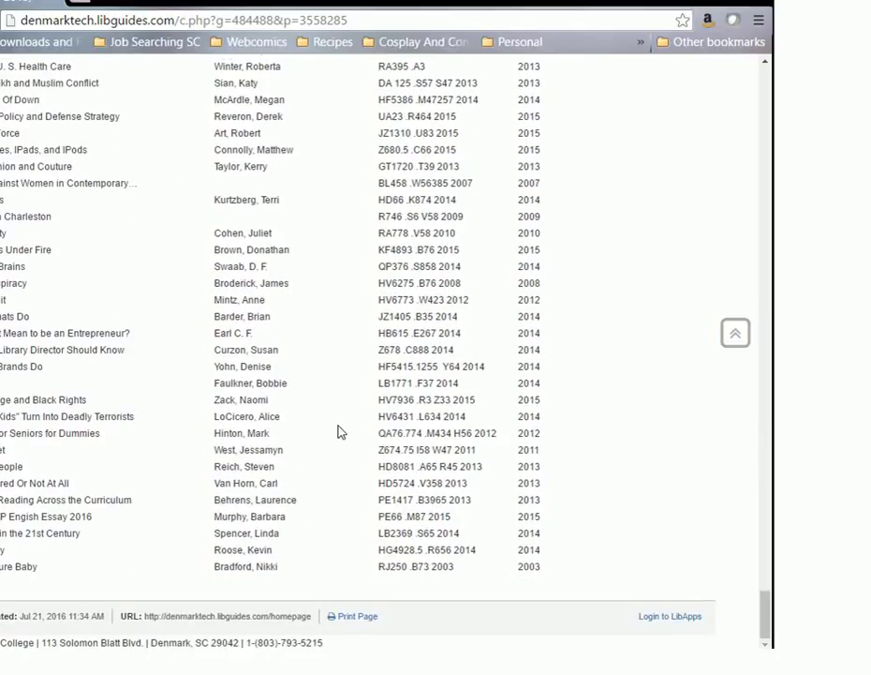
scroll(341, 431, "up", 1)
scroll(341, 432, "up", 20)
scroll(341, 432, "up", 10)
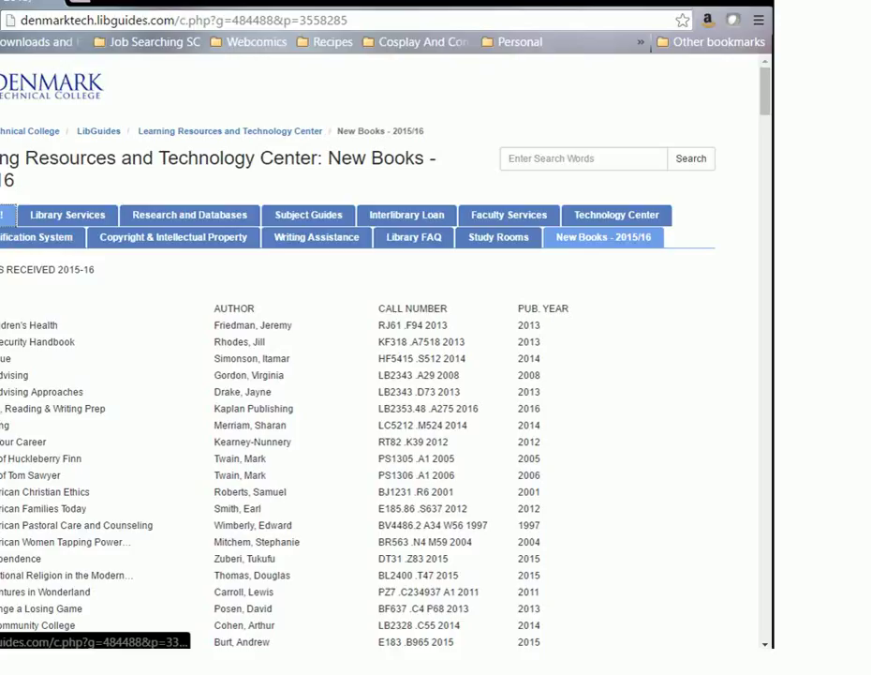
Step: Return to the library's Welcome page and find the catalog search area below the tour video
left_click(5, 215)
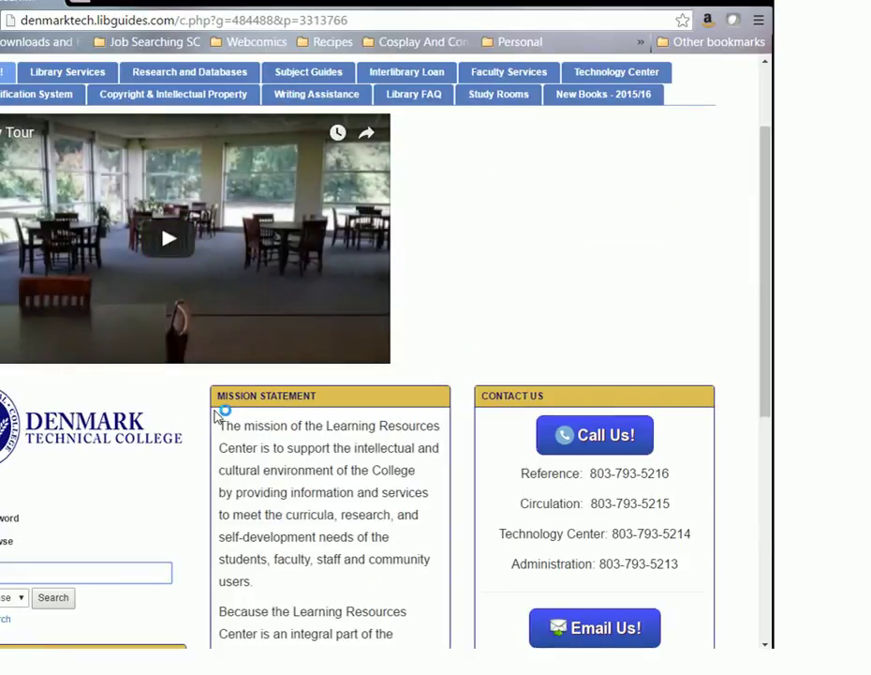
scroll(214, 417, "down", 2)
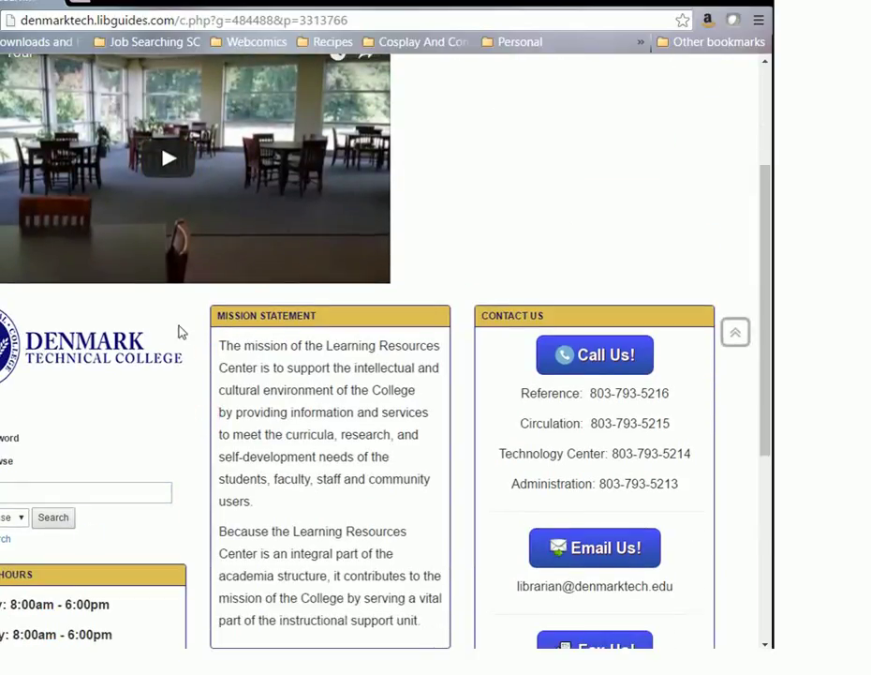
scroll(179, 331, "up", 5)
scroll(120, 382, "down", 8)
Step: Run the catalog search with an empty search term and start a new OPAC session
left_click(40, 371)
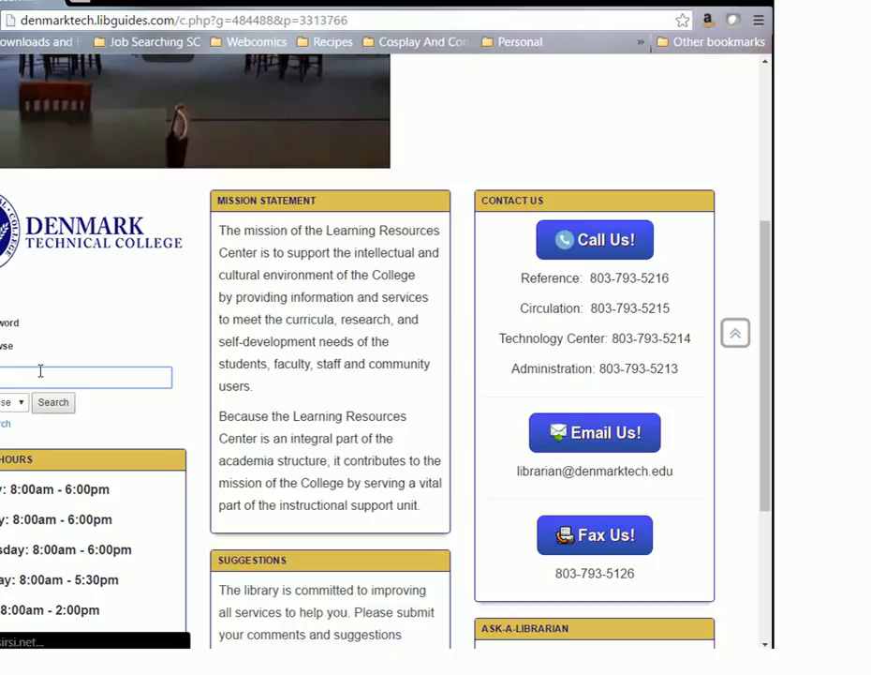
left_click(50, 402)
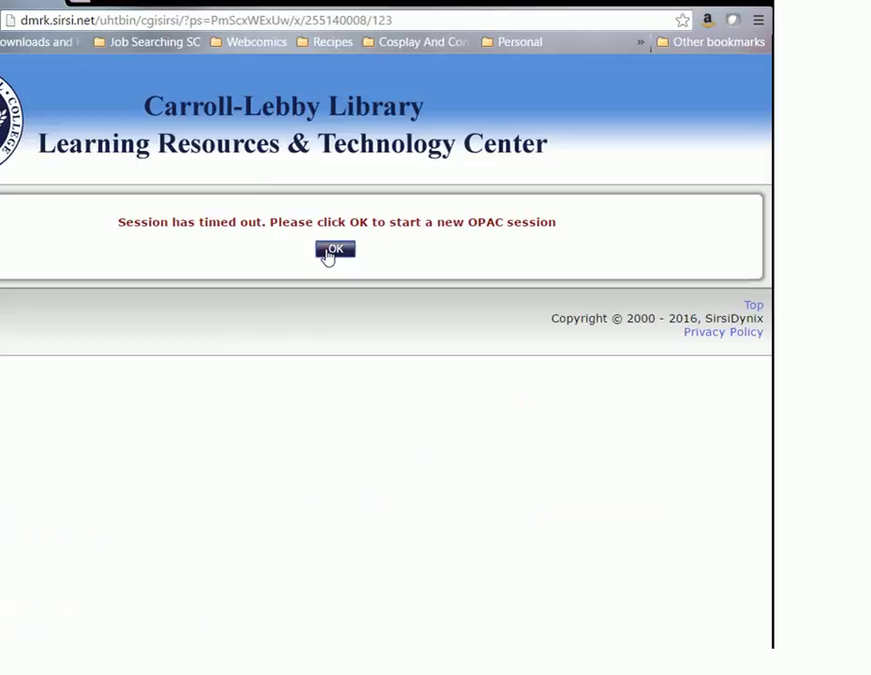
left_click(327, 253)
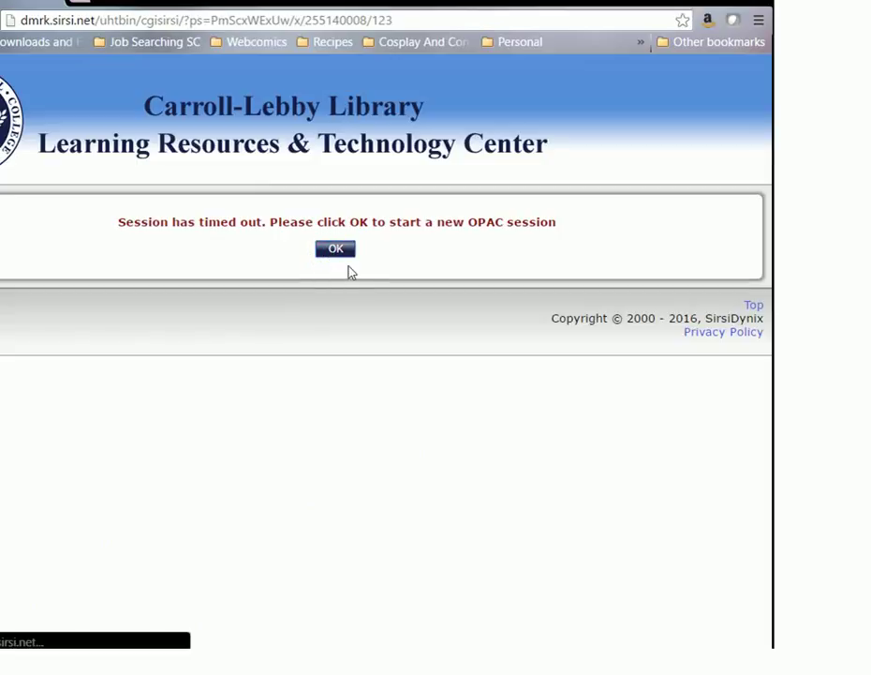